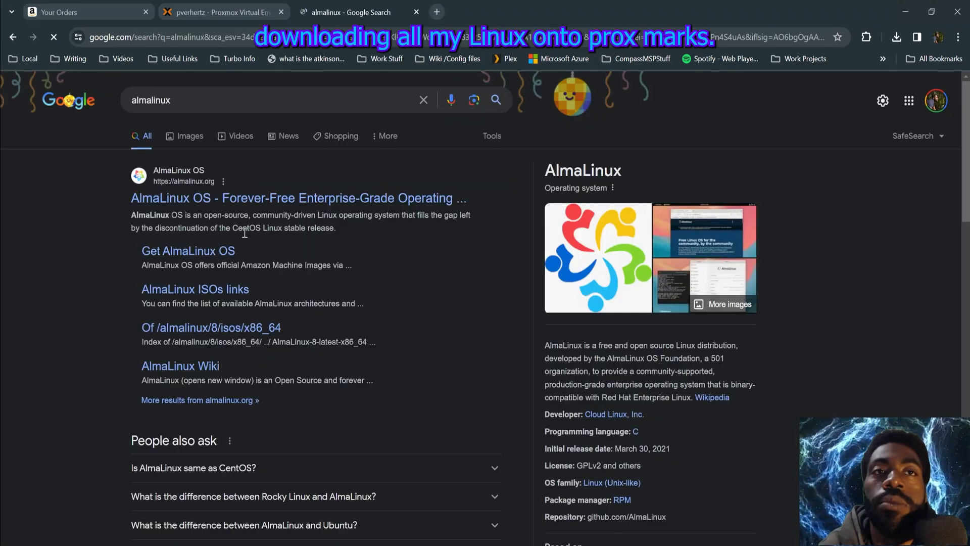
Open the AlmaLinux website's download page and copy the link of the AlmaLinux OS 9.3 DVD ISO.
left_click(251, 200)
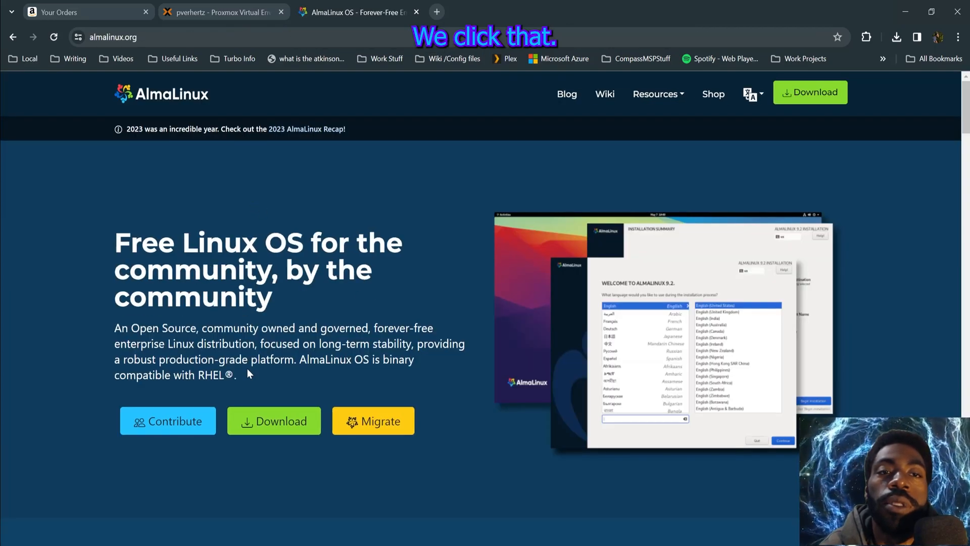
left_click(257, 419)
scroll(314, 297, "down", 1)
scroll(314, 297, "down", 1)
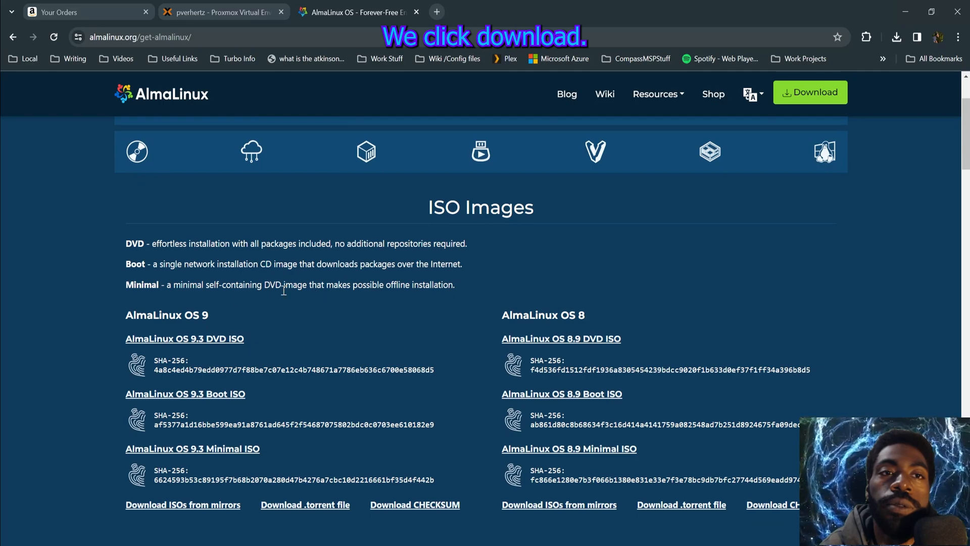
left_click(219, 339)
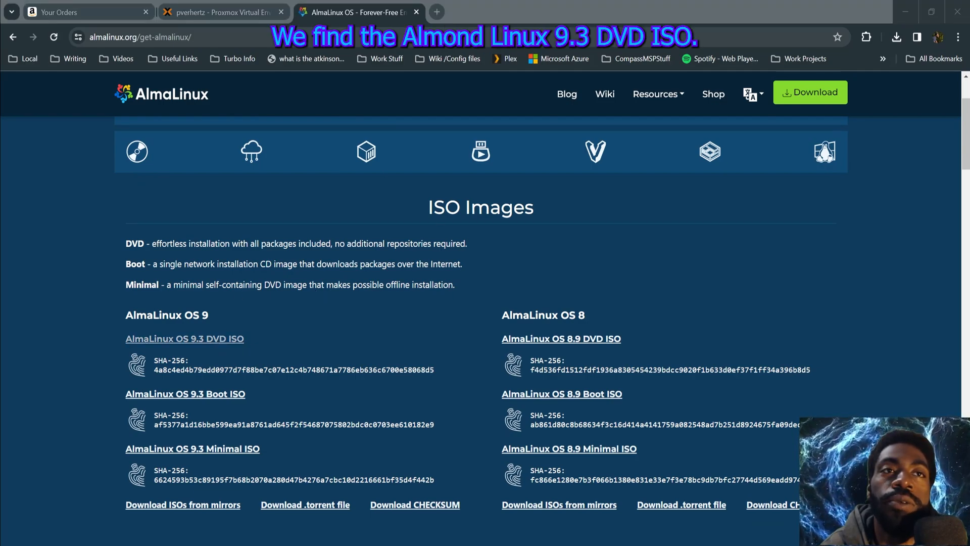
left_click(238, 437)
Switch to Proxmox and show the ISO images of the local storage on node pverhertz.
left_click(196, 8)
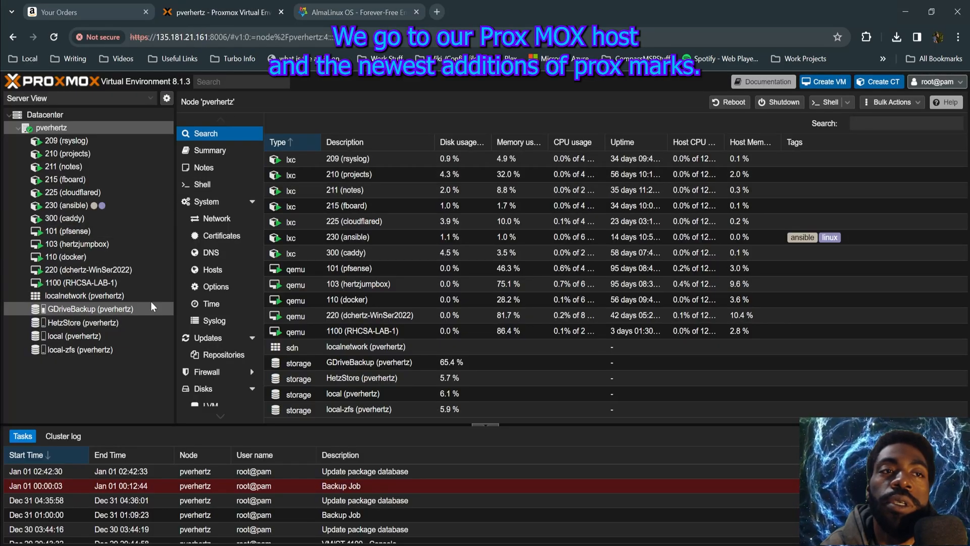
left_click(142, 117)
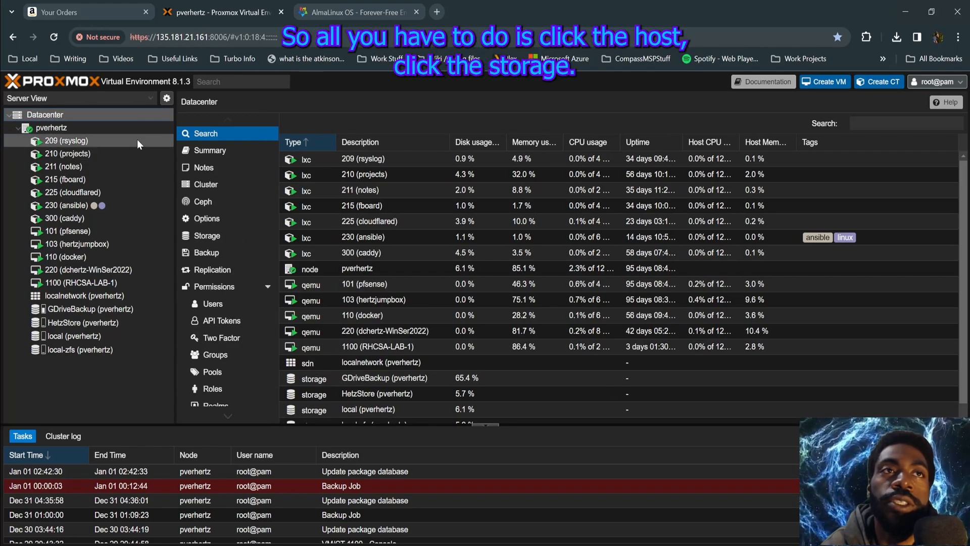
left_click(135, 129)
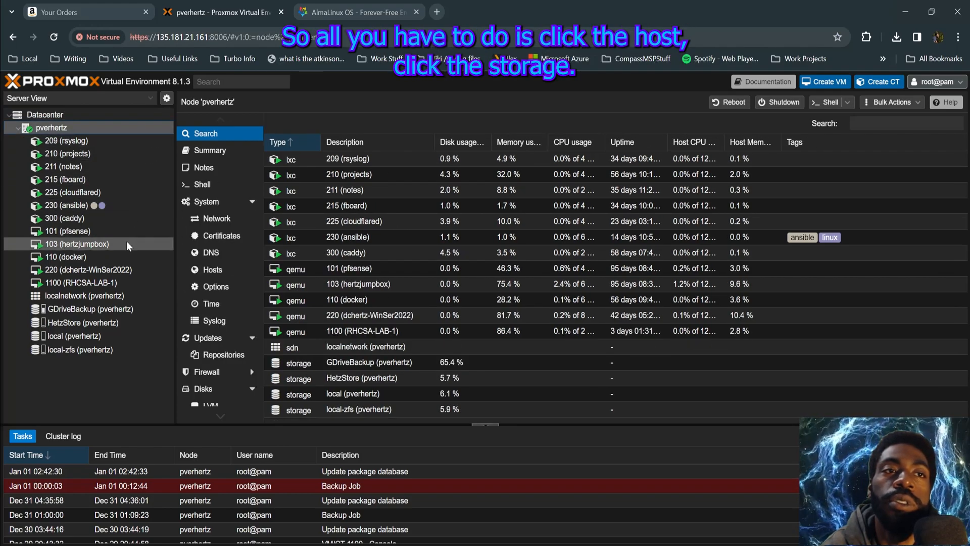
left_click(124, 335)
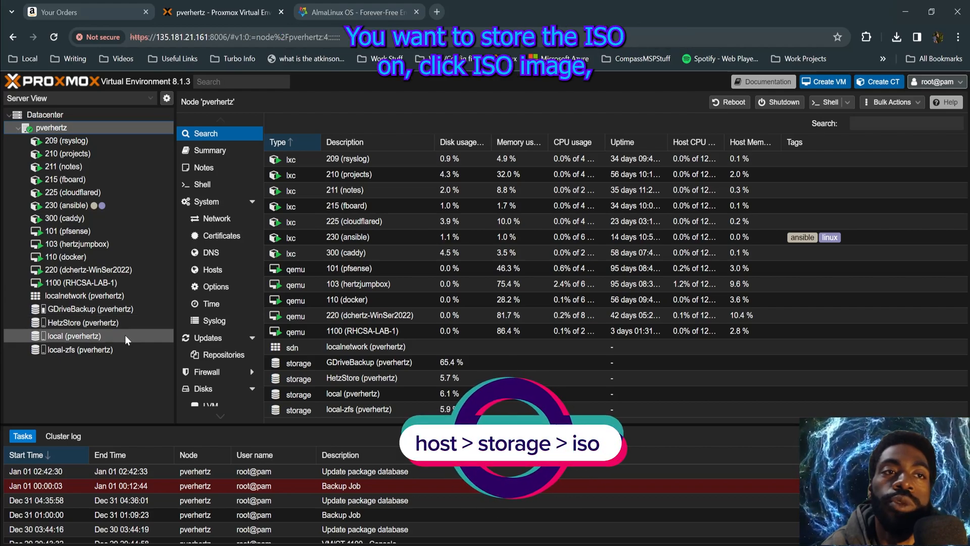
left_click(252, 158)
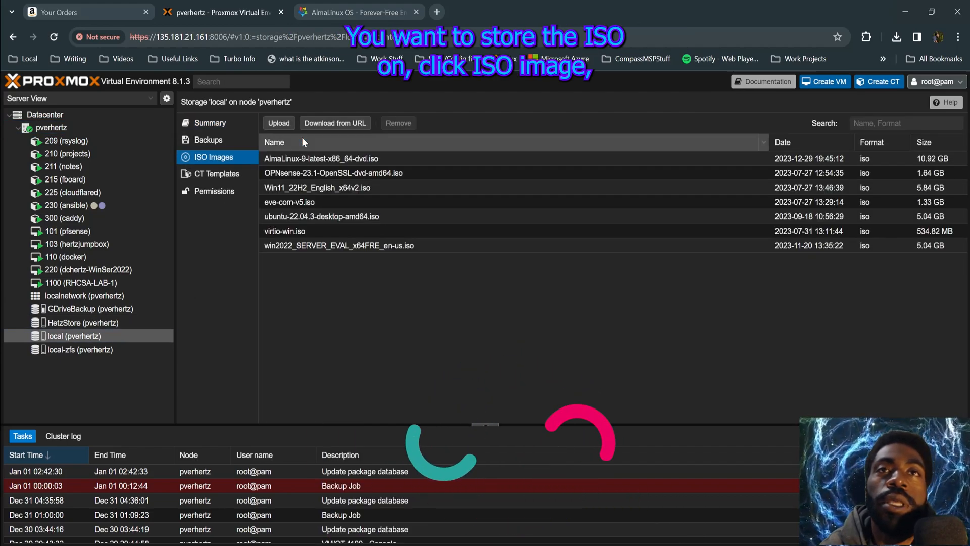
Query the copied AlmaLinux link and download AlmaLinux-9.3-x86_64-dvd.iso from that URL into the local storage.
left_click(335, 123)
key("ctrl+v")
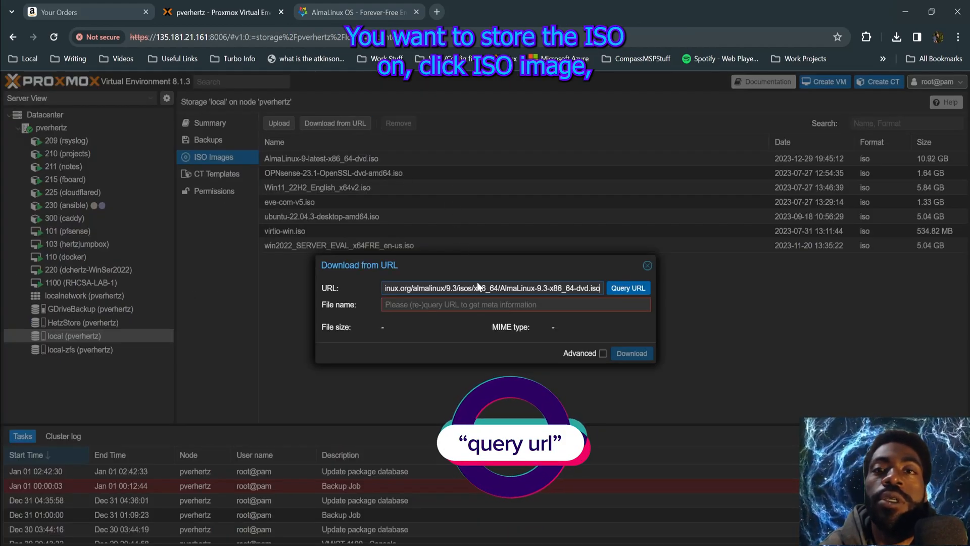
left_click(636, 289)
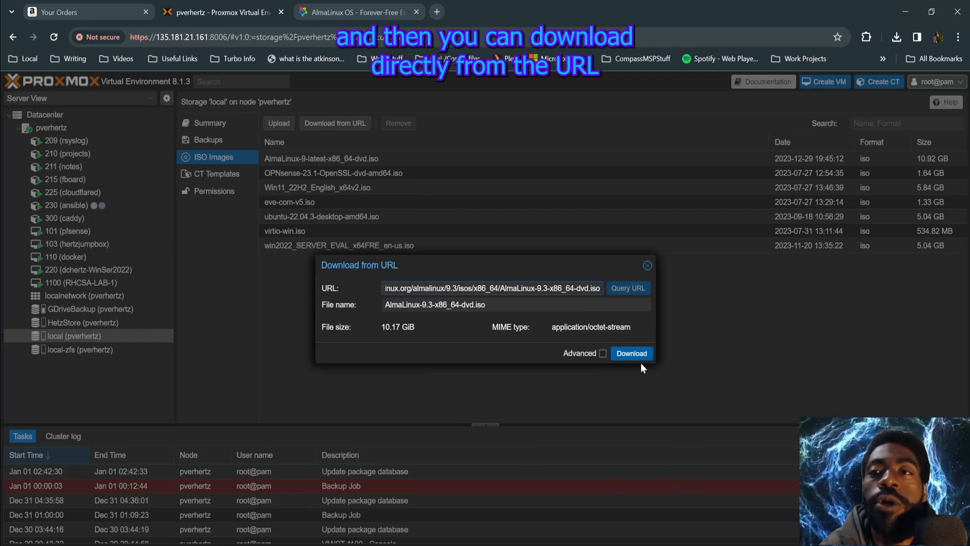
left_click(634, 355)
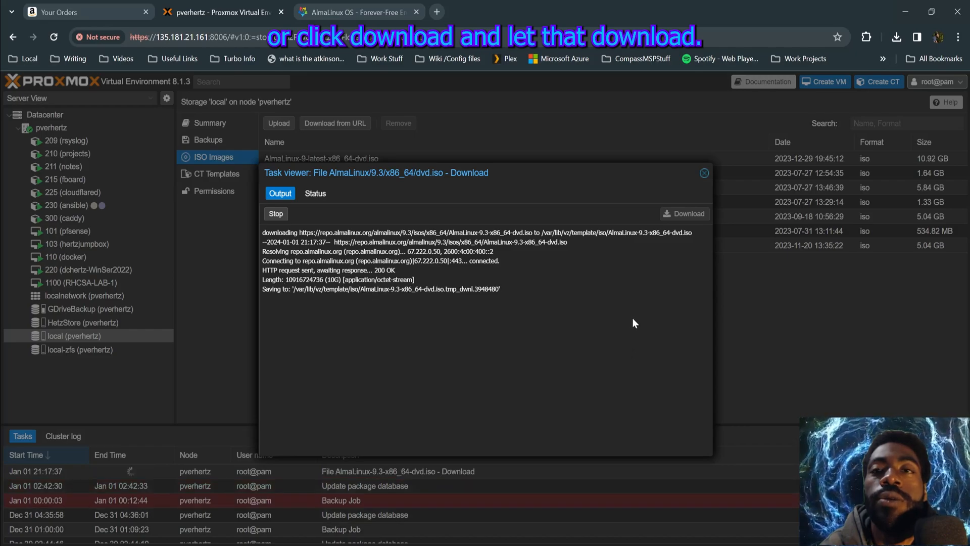
Stop the AlmaLinux ISO download and close its task viewer.
left_click(704, 173)
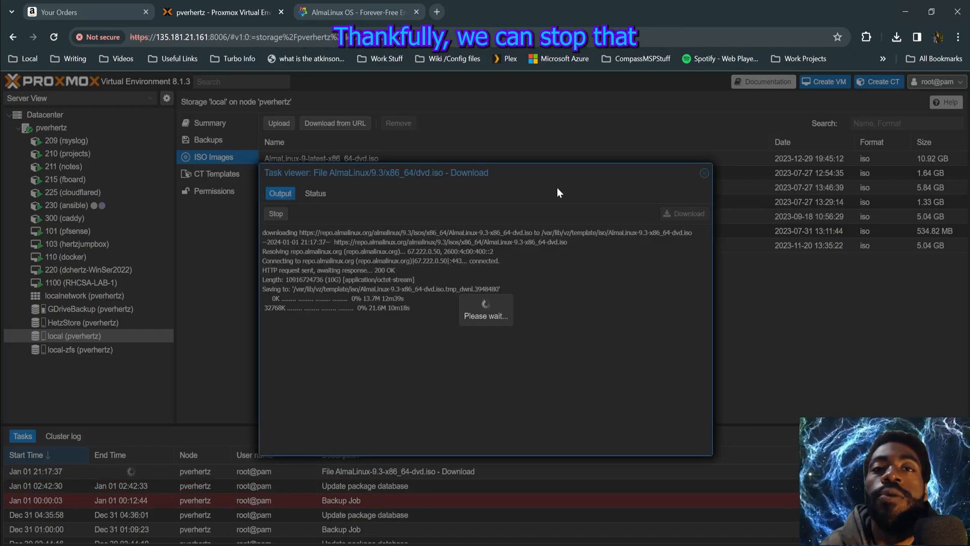
left_click(699, 174)
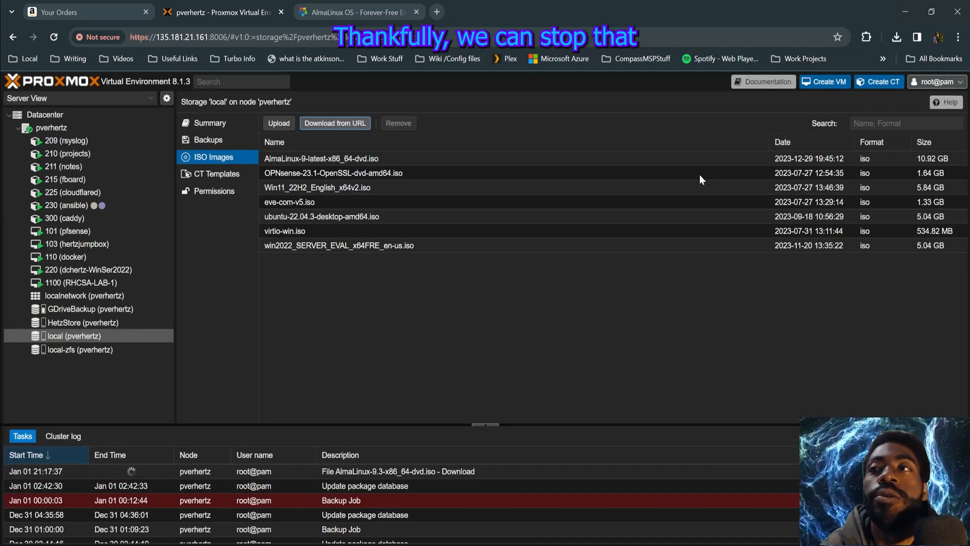
left_click(656, 161)
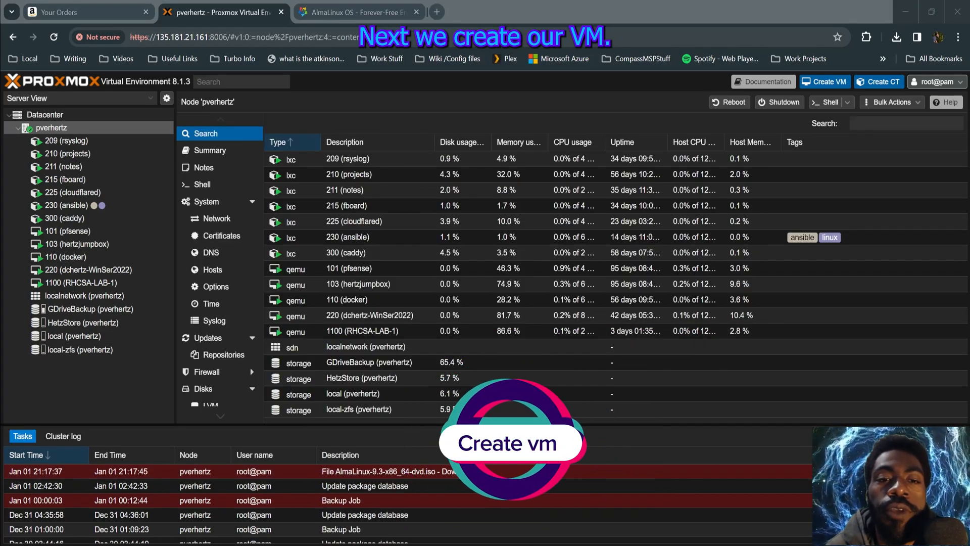
Start a new virtual machine on node pverhertz with VM ID 500 and the name ALMA-Template.
right_click(73, 130)
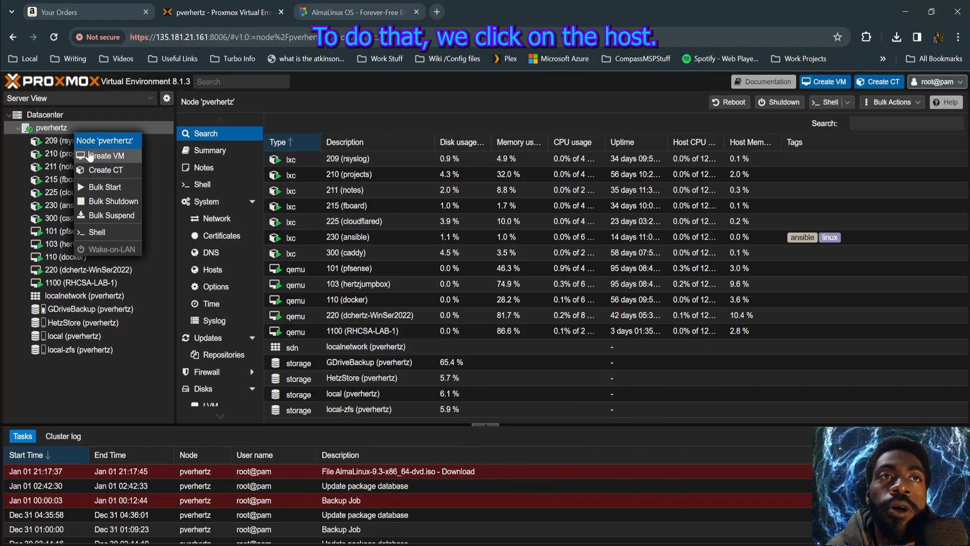
left_click(120, 156)
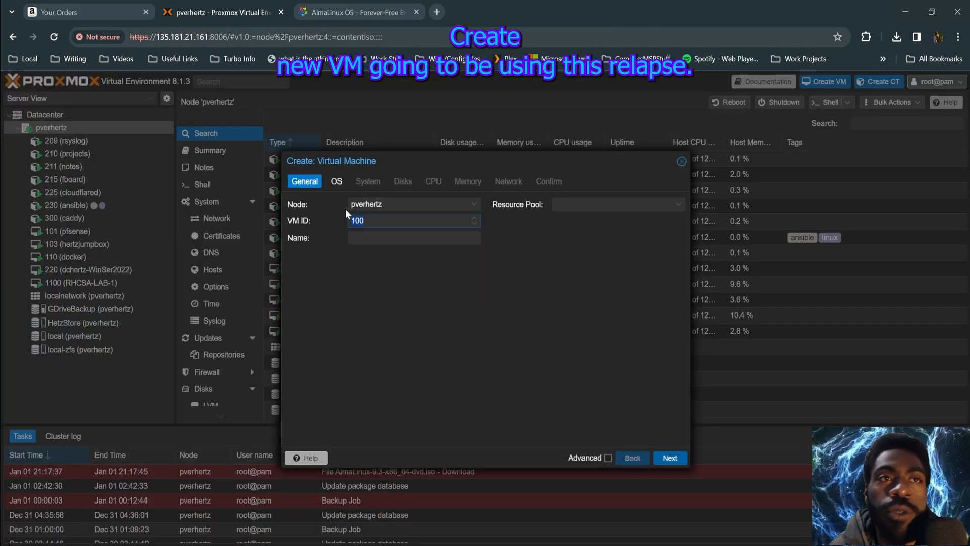
type("500")
left_click(377, 238)
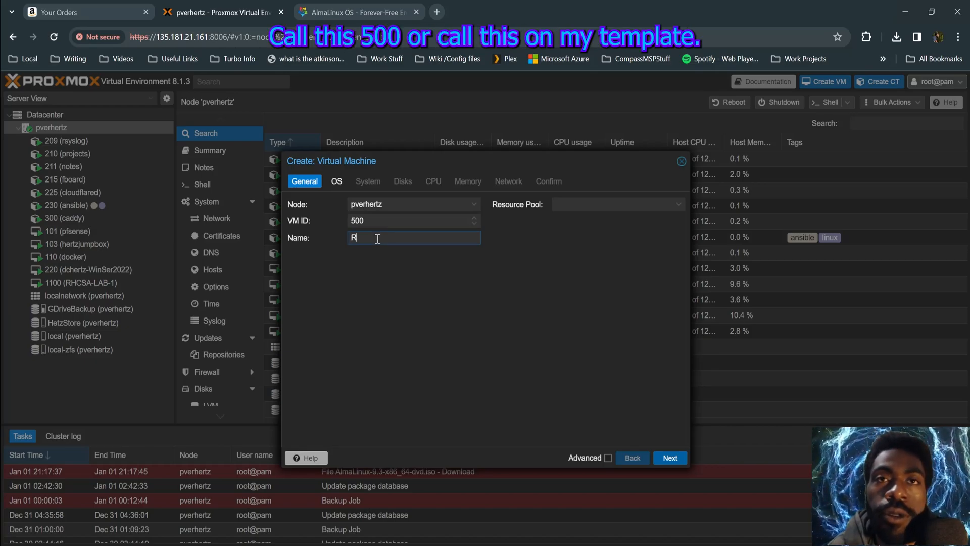
type("ALMA-")
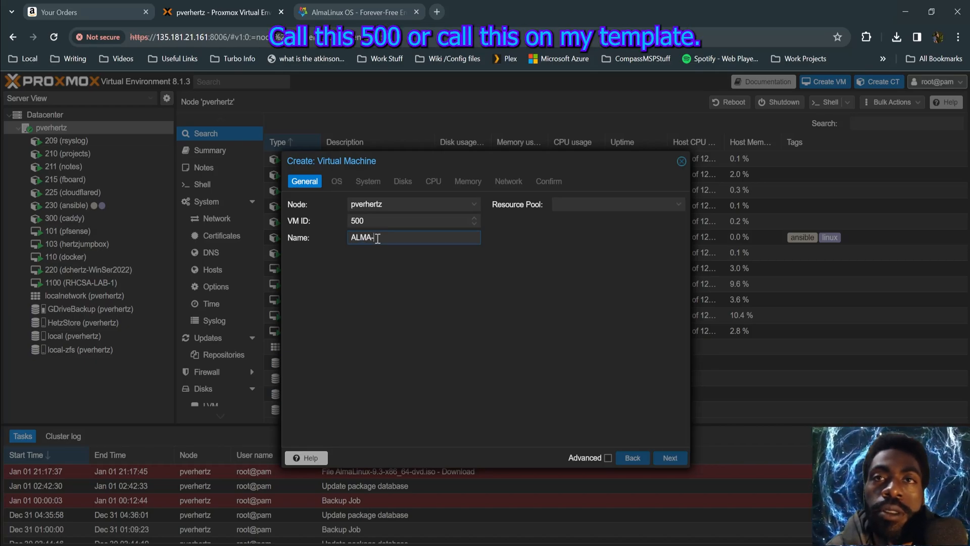
type("Template")
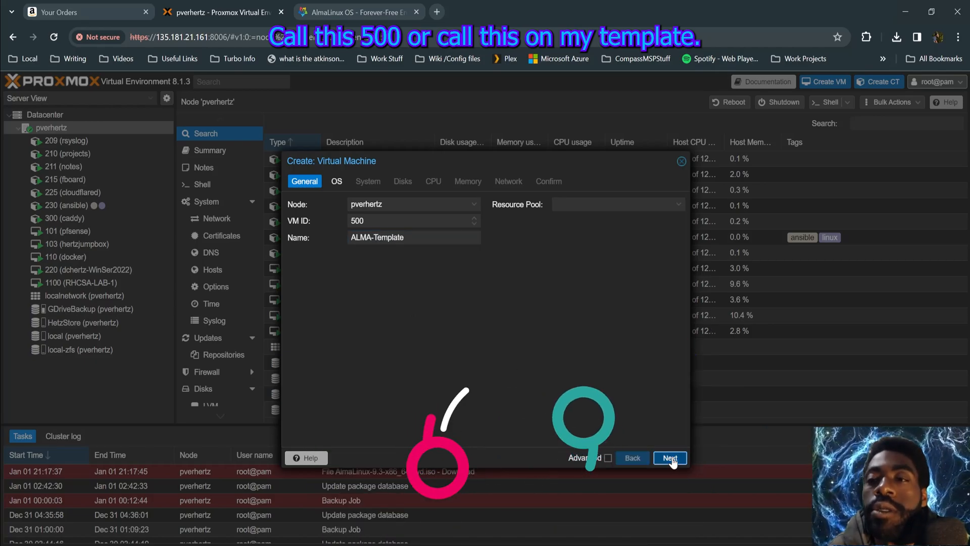
left_click(670, 458)
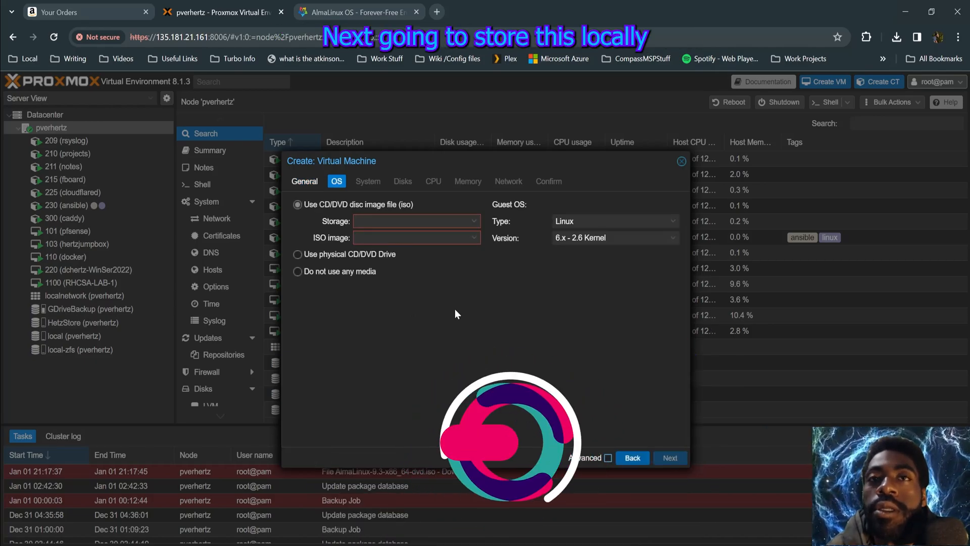
Choose AlmaLinux-9-latest-x86_64-dvd.iso from the local storage as installation media, with Linux as the guest OS type.
left_click(420, 222)
left_click(434, 274)
left_click(420, 221)
left_click(373, 265)
left_click(417, 237)
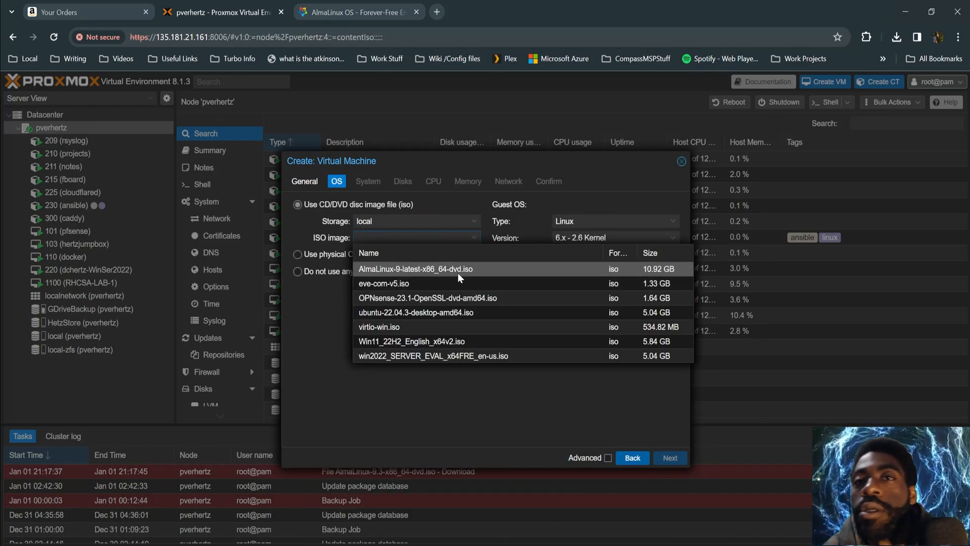
left_click(458, 272)
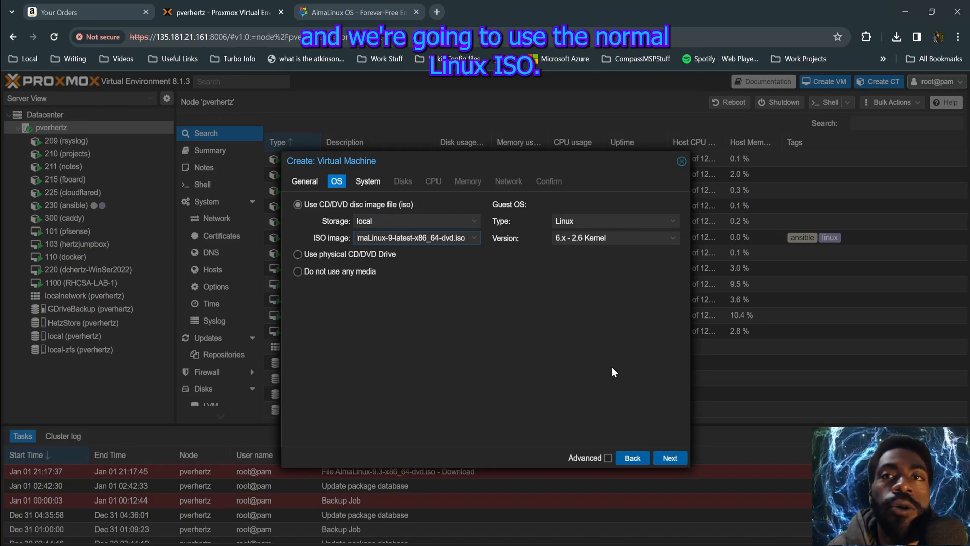
left_click(592, 223)
left_click(592, 222)
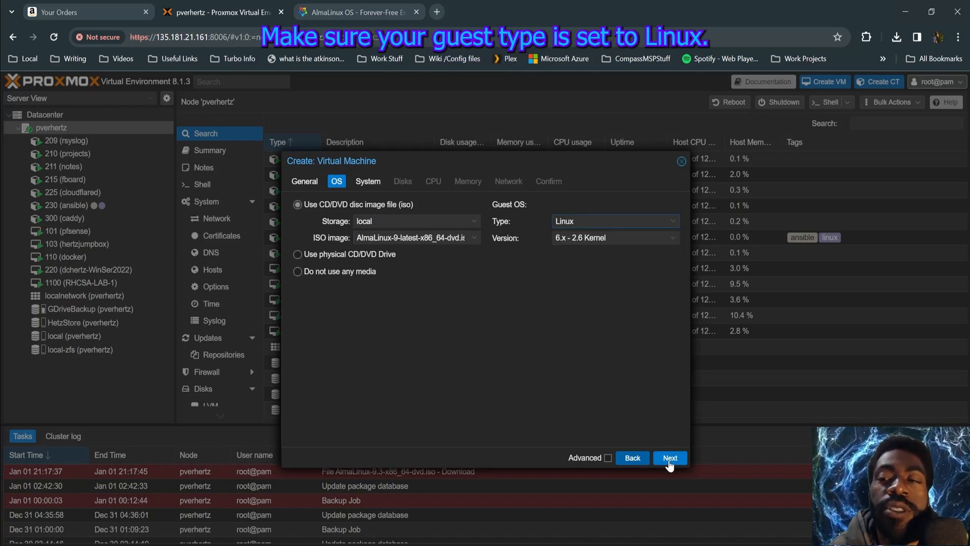
left_click(670, 461)
Enable the Qemu Agent and set the cache of the 32 GiB disk to Write through.
left_click(557, 223)
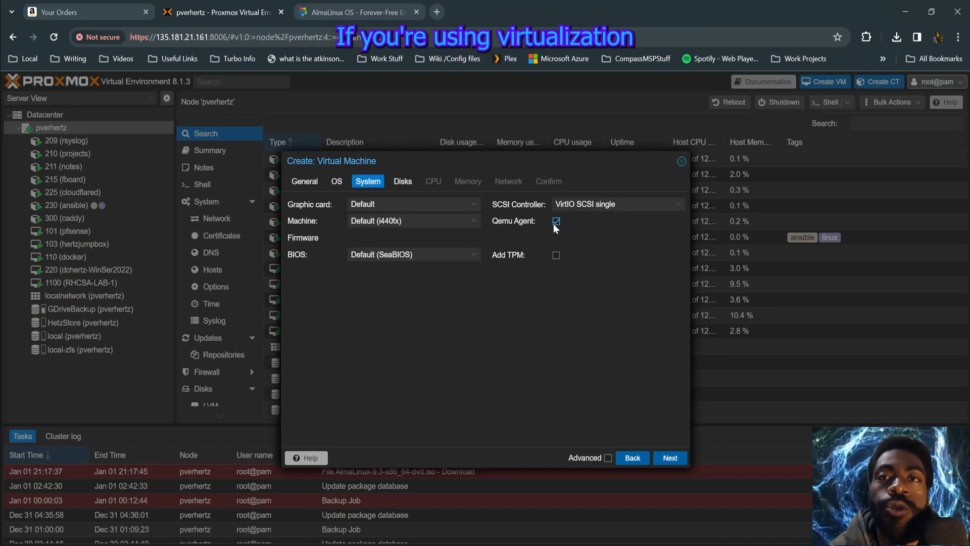
left_click(402, 181)
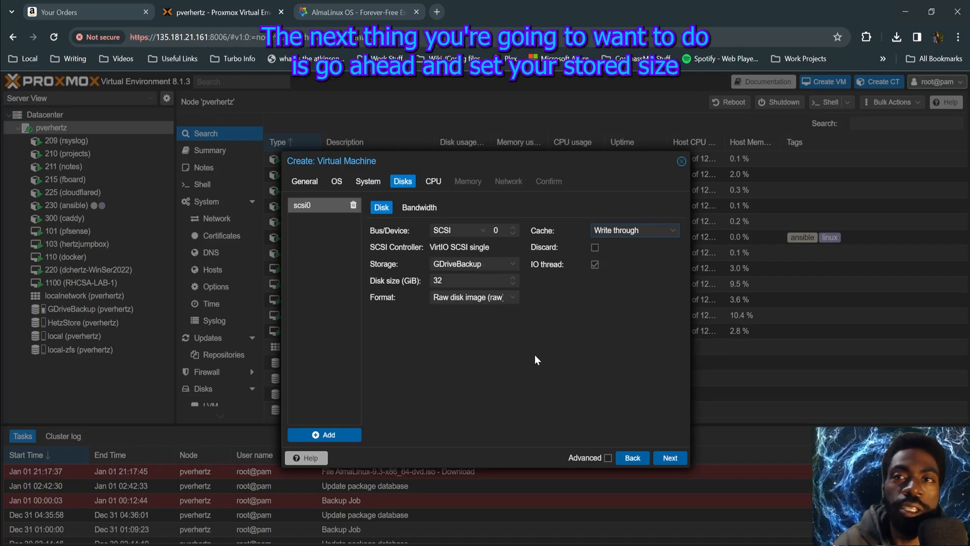
left_click(462, 280)
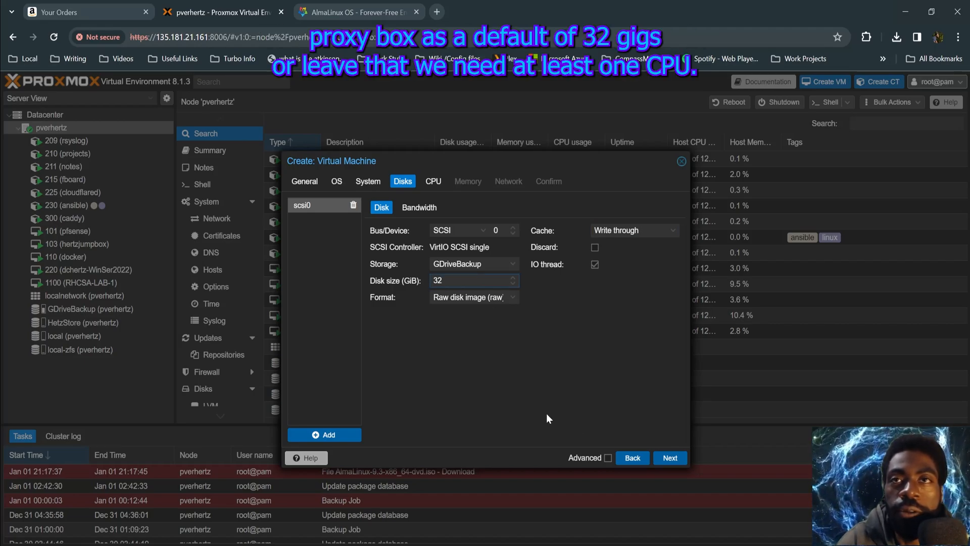
left_click(670, 457)
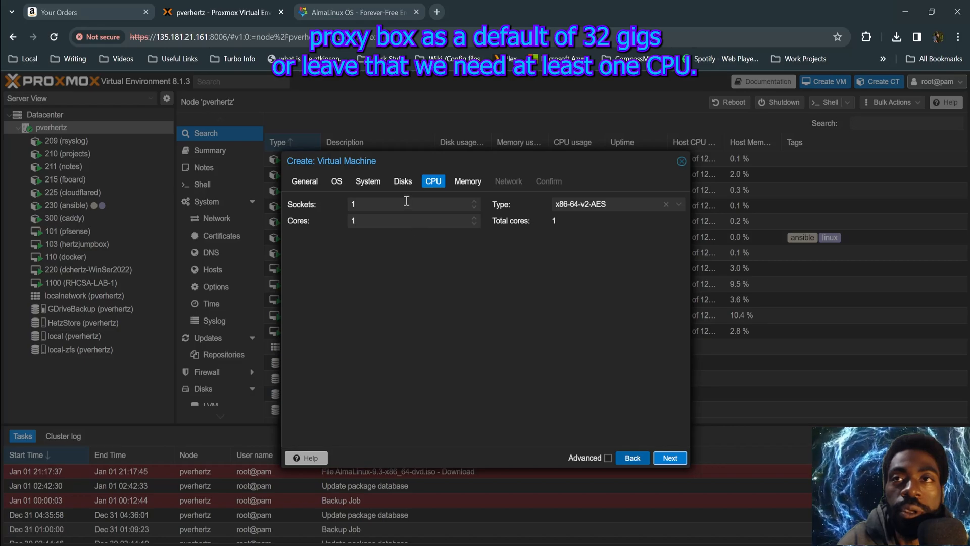
Set the virtual machine's CPU type to host and its memory to 2048 MiB.
left_click(679, 205)
scroll(622, 276, "down", 10)
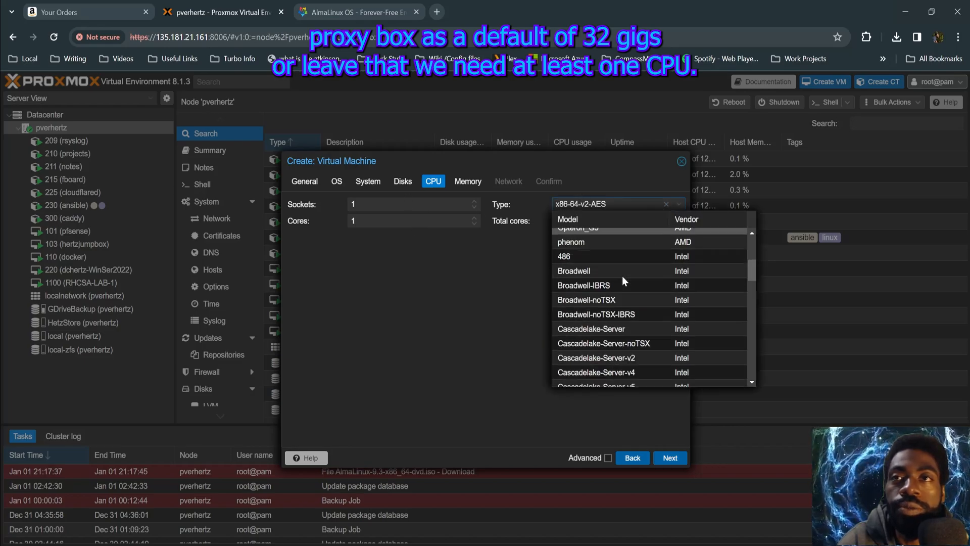
left_click(606, 380)
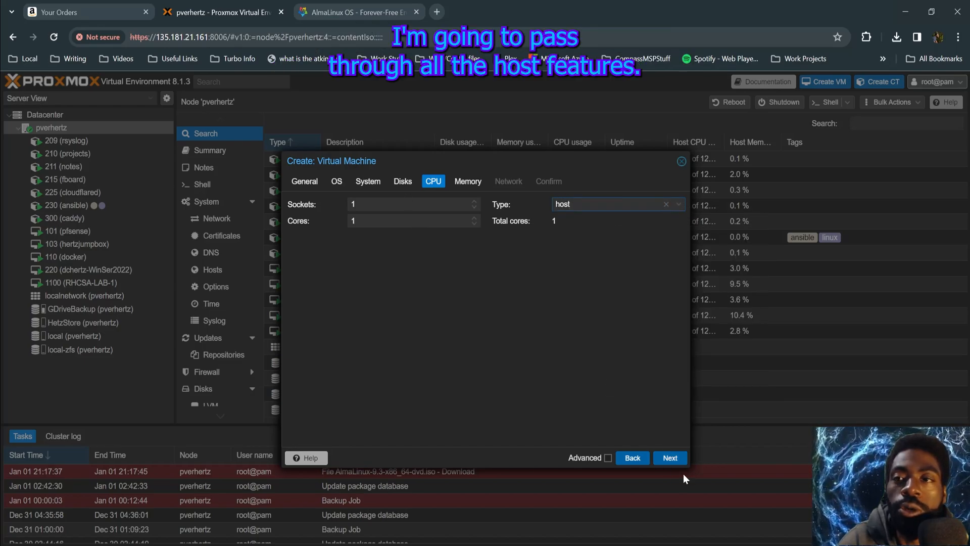
left_click(671, 458)
left_click(426, 209)
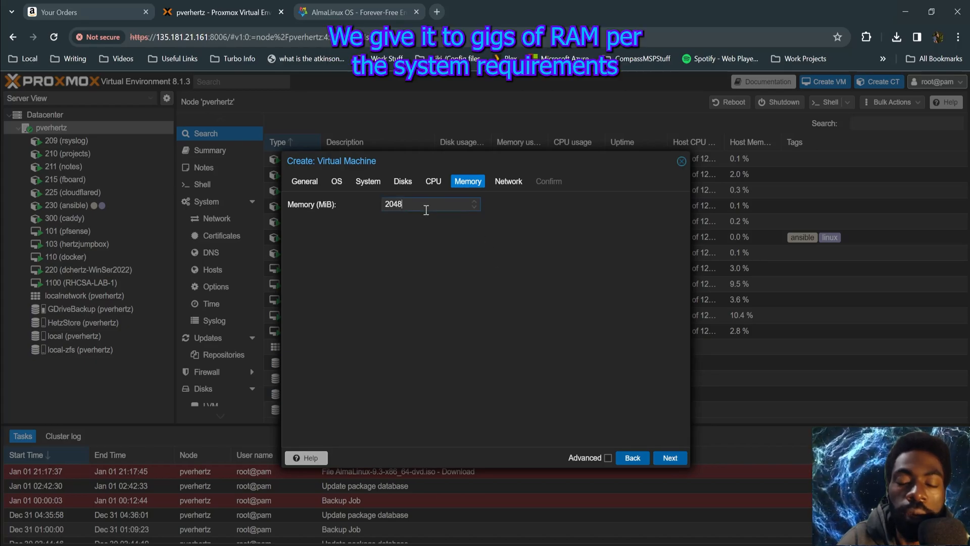
left_click(662, 457)
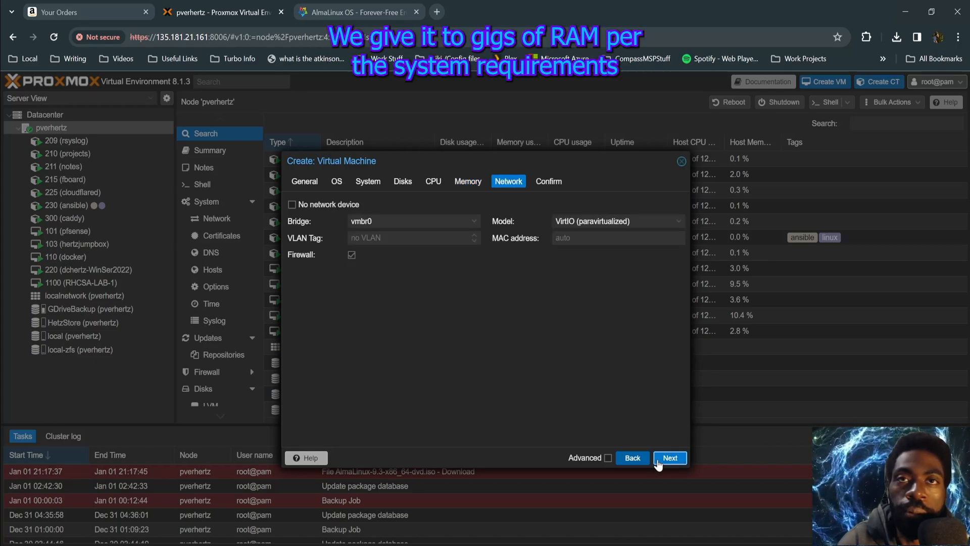
Attach the virtual machine to network bridge vmbr2 and finish its creation.
left_click(443, 216)
left_click(460, 281)
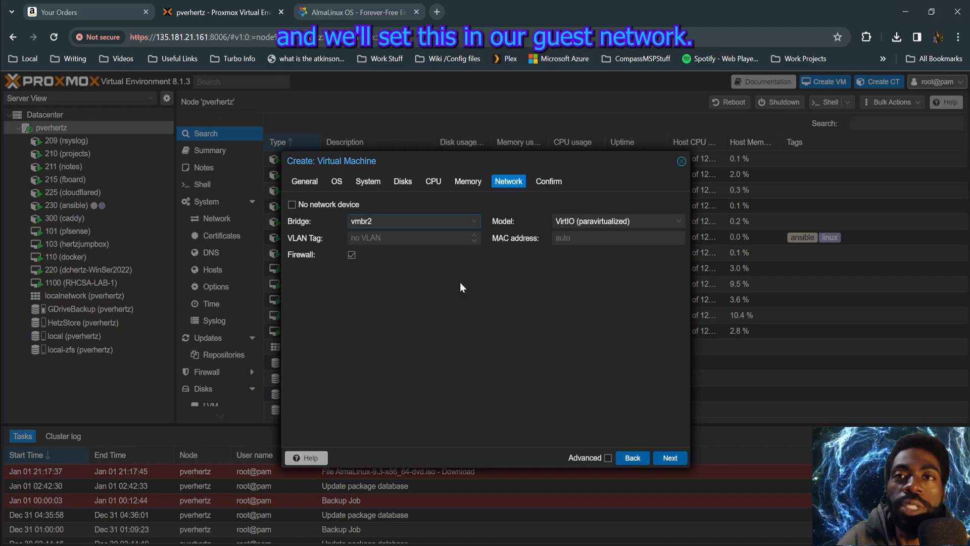
left_click(671, 457)
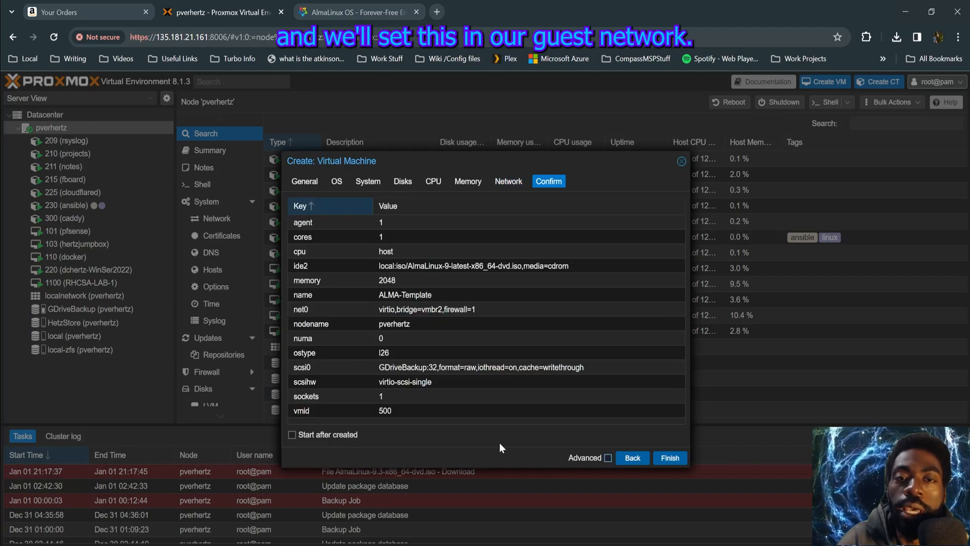
left_click(669, 461)
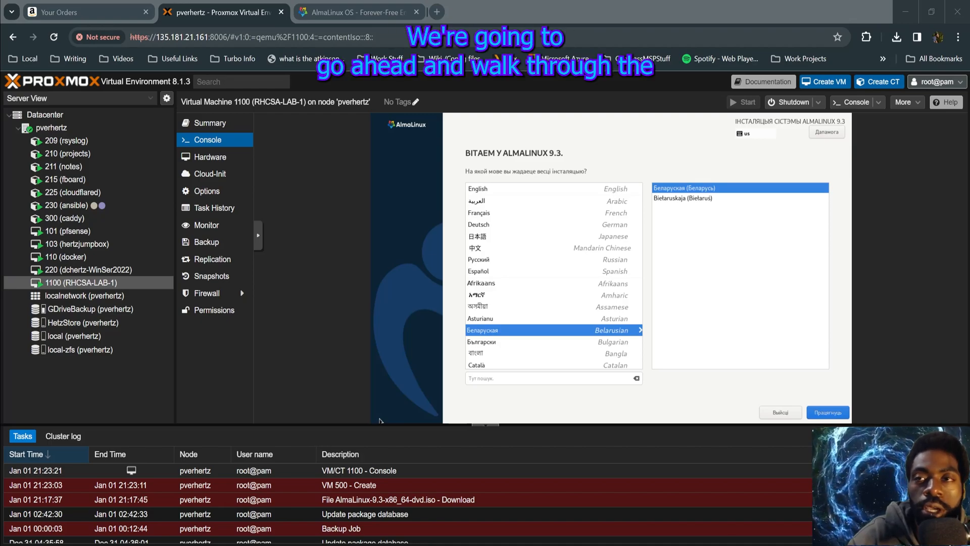
left_click(381, 420)
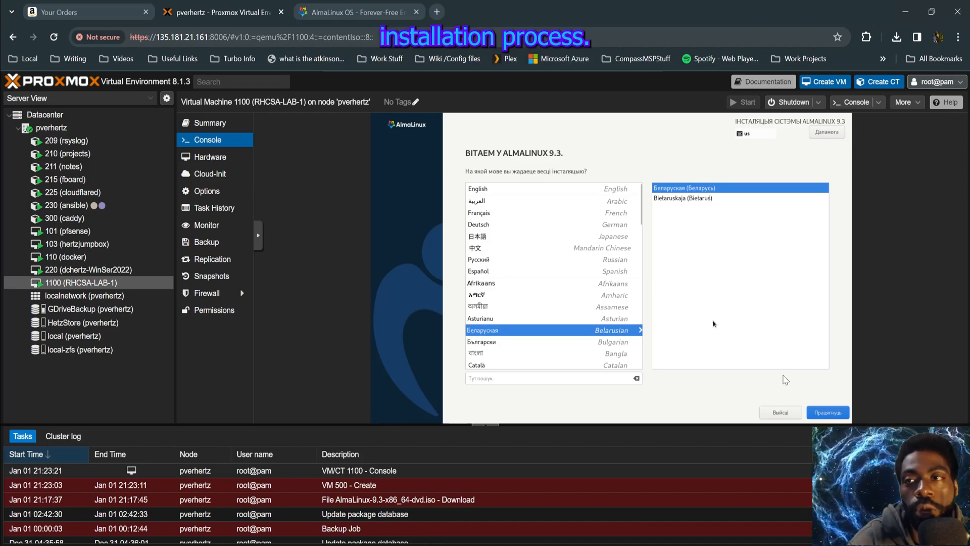
Choose English as the installation language and add Guest Agents and System Tools to the Server with GUI software selection.
left_click(533, 190)
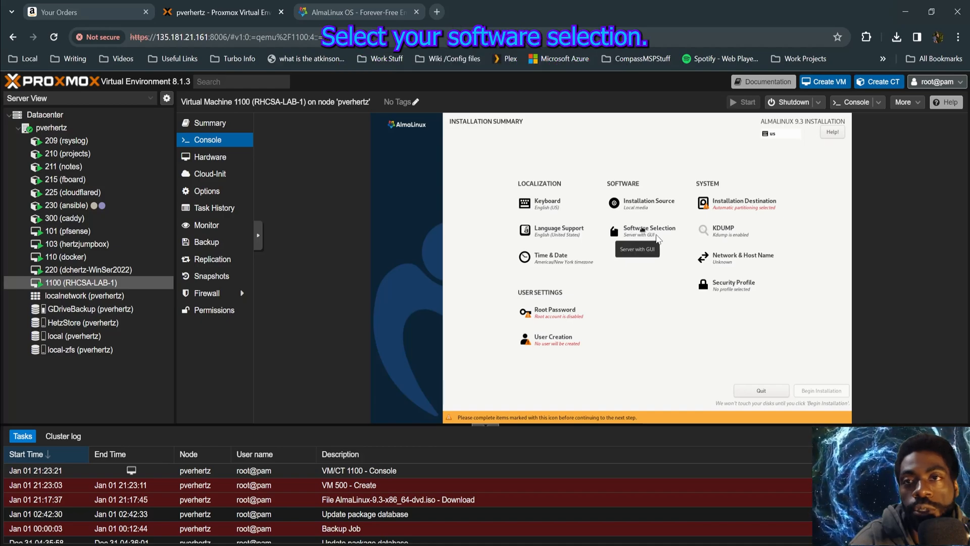
left_click(657, 234)
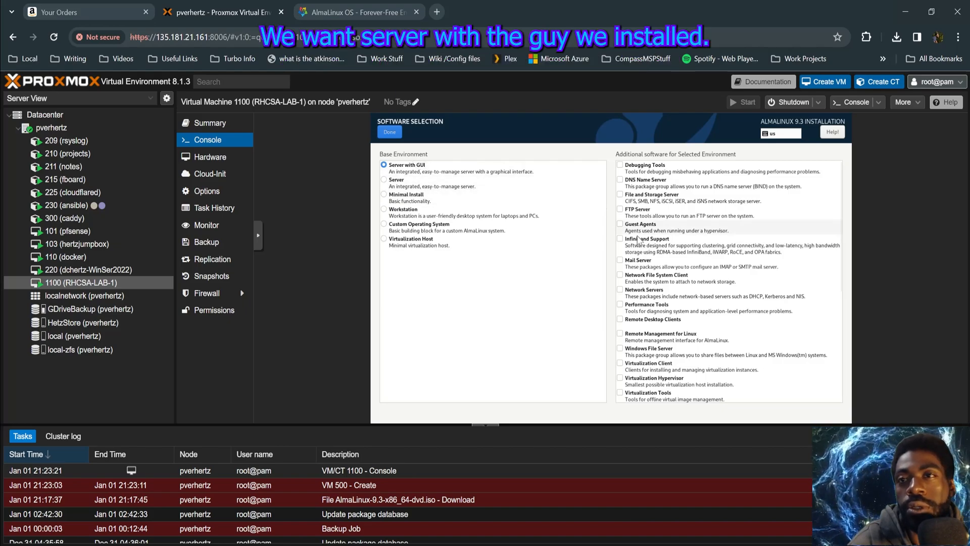
left_click(639, 232)
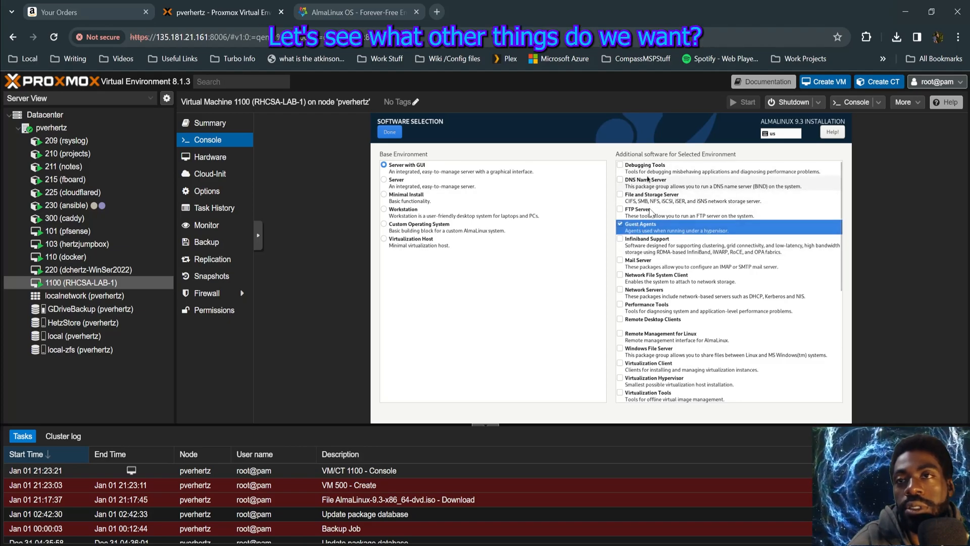
scroll(677, 303, "down", 5)
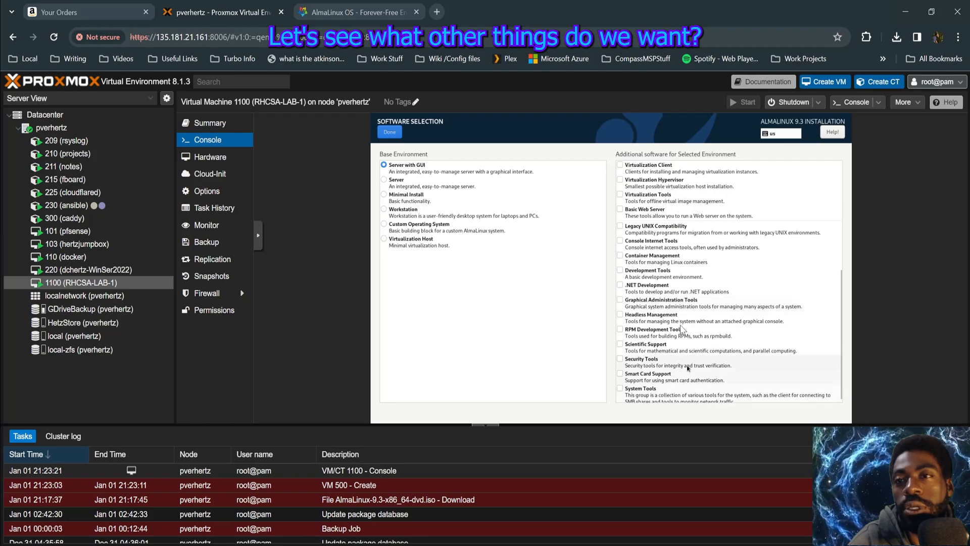
scroll(687, 368, "down", 1)
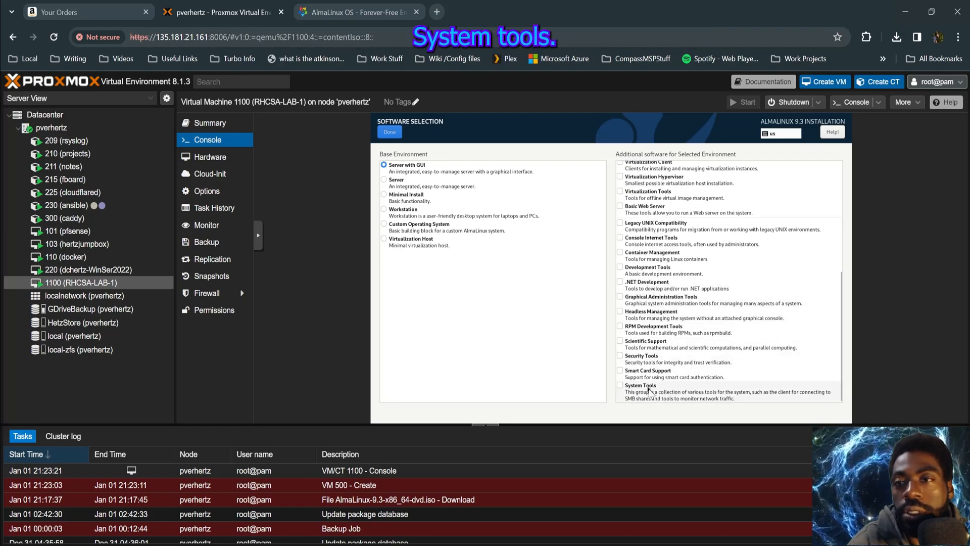
left_click(643, 390)
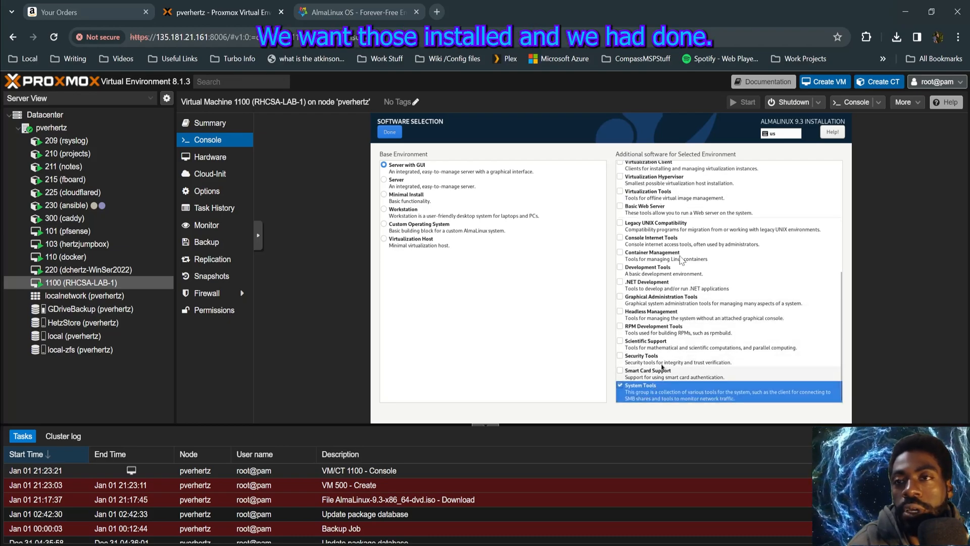
scroll(675, 270, "up", 5)
left_click(389, 133)
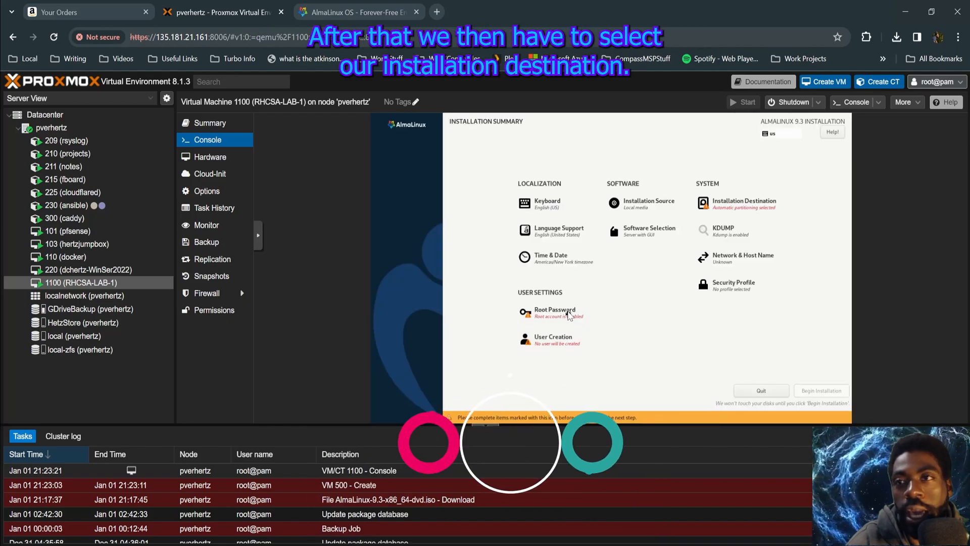
Try to confirm the 32 GiB QEMU hard disk as the installation destination.
left_click(740, 204)
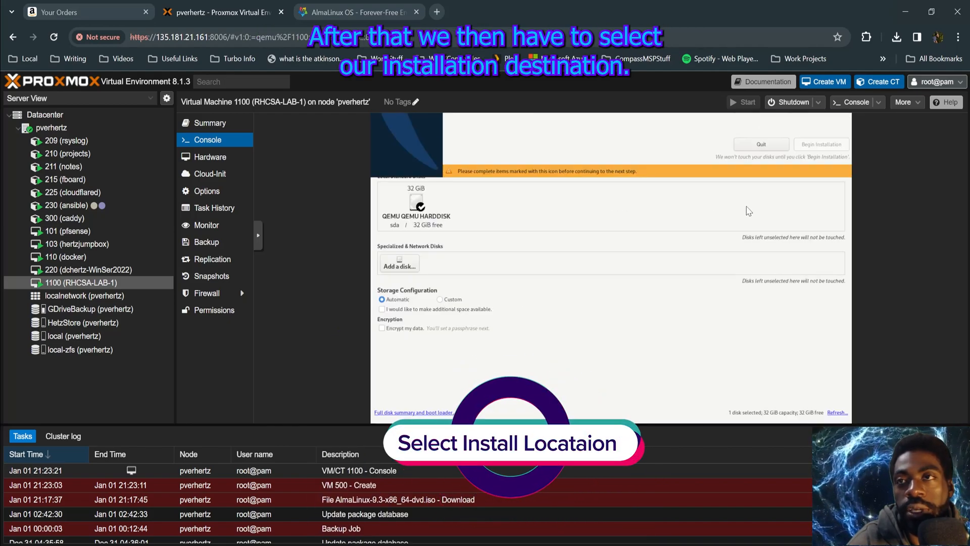
left_click(414, 208)
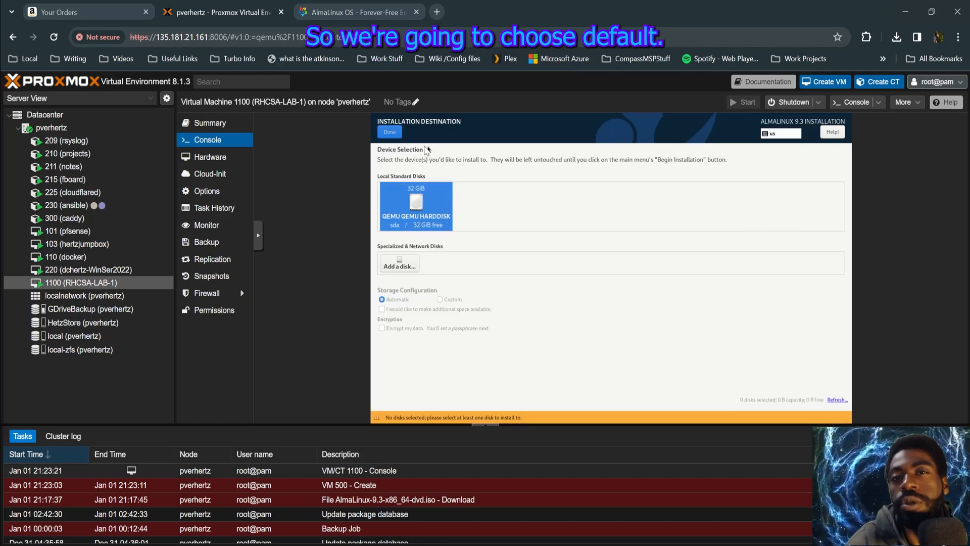
left_click(389, 132)
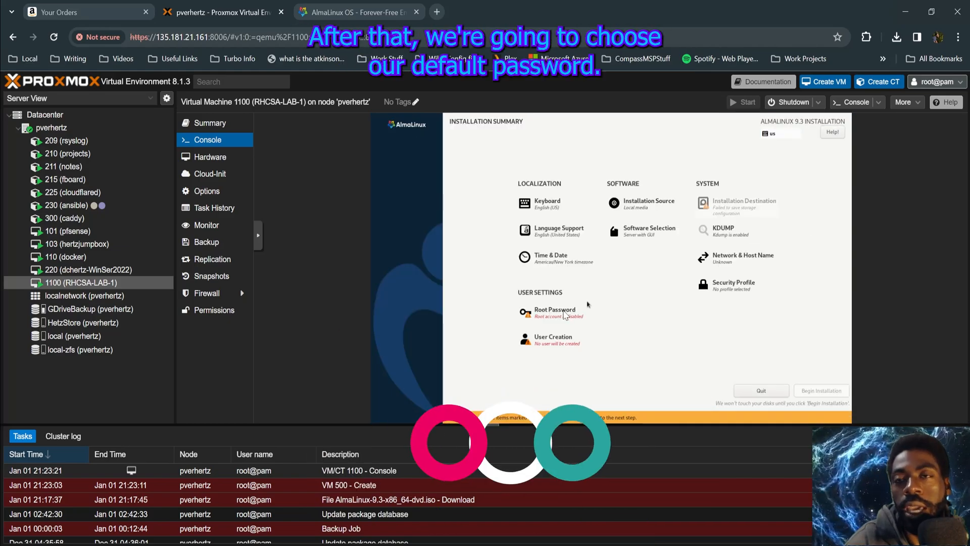
Enter and confirm the root account's password in the installer.
left_click(559, 311)
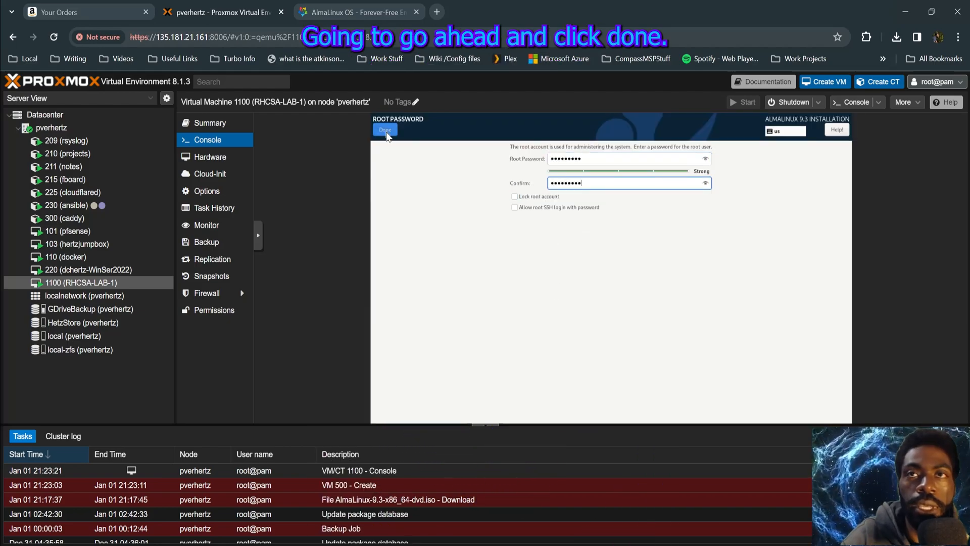
left_click(386, 131)
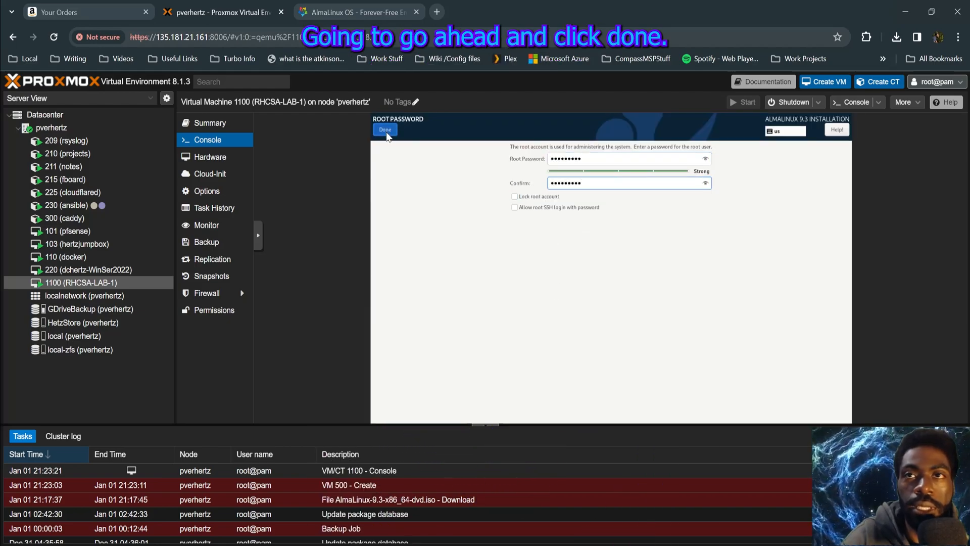
Create a non-root user with administrator rights, entering the full name and user name and confirming the account password.
left_click(558, 340)
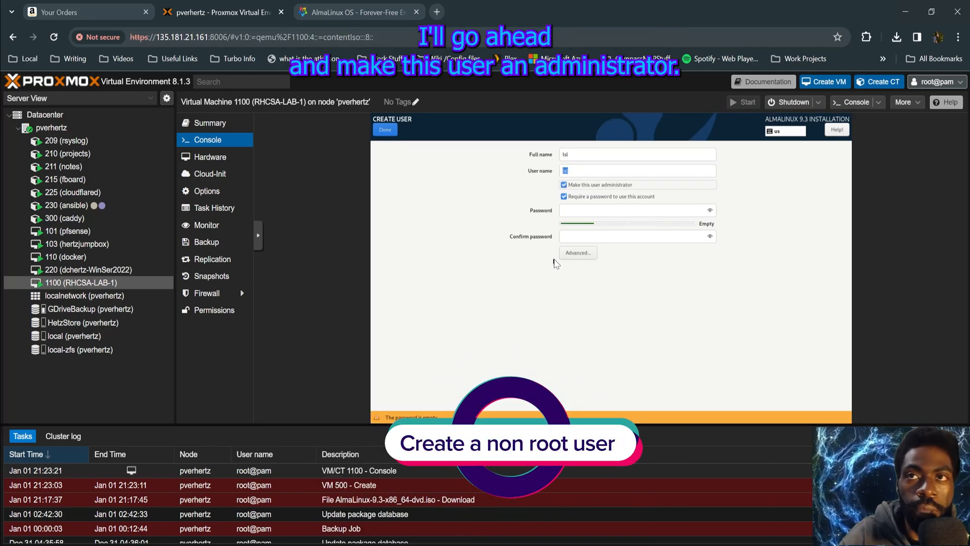
key("space")
key("Tab")
key("Tab")
type("•••••")
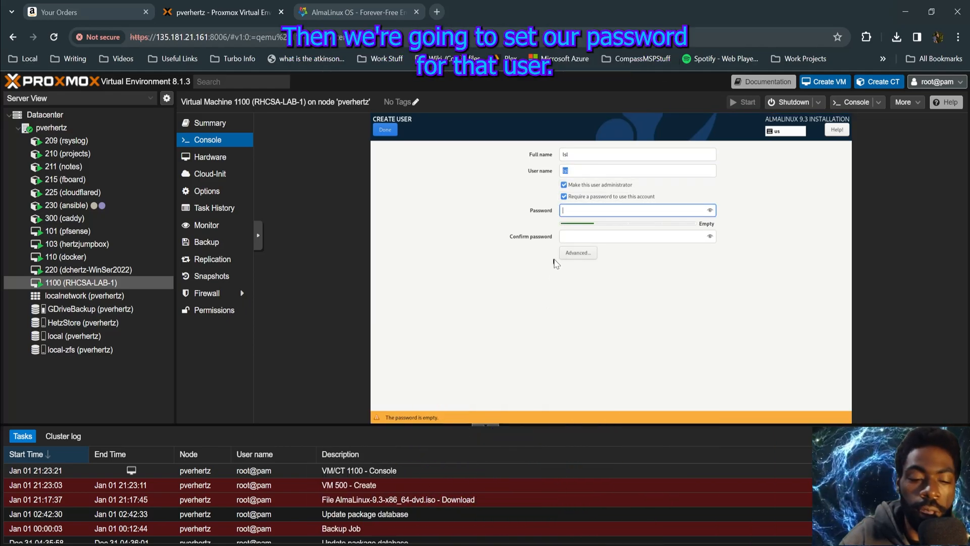
type("••••")
key("Tab")
type("•••••••••")
left_click(385, 130)
Select the 32 GiB QEMU hard disk as the installation destination with automatic storage configuration and begin the installation.
left_click(738, 214)
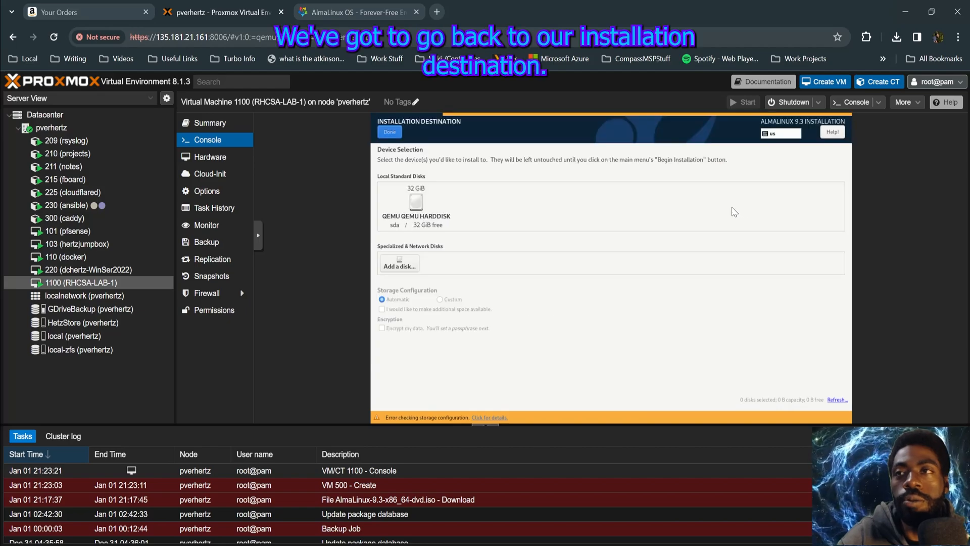
left_click(432, 218)
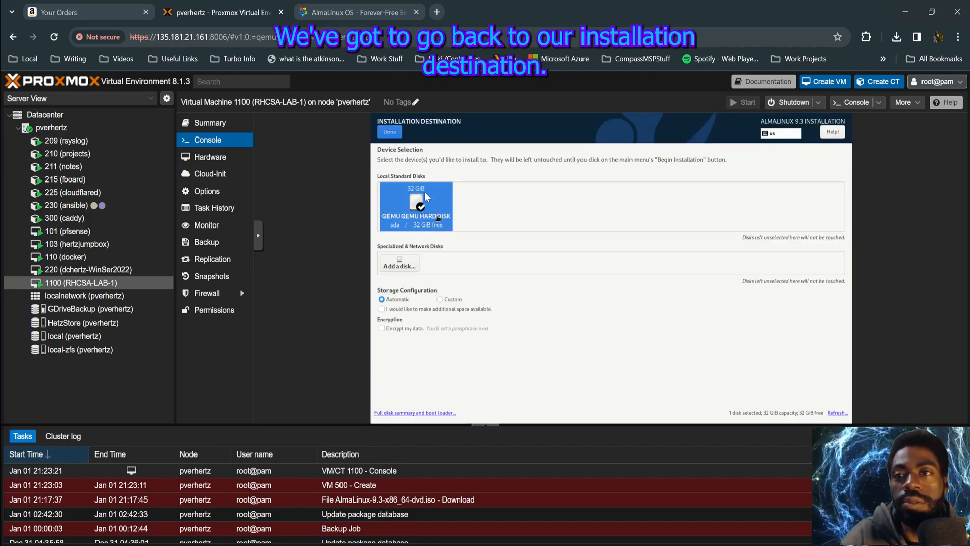
left_click(390, 132)
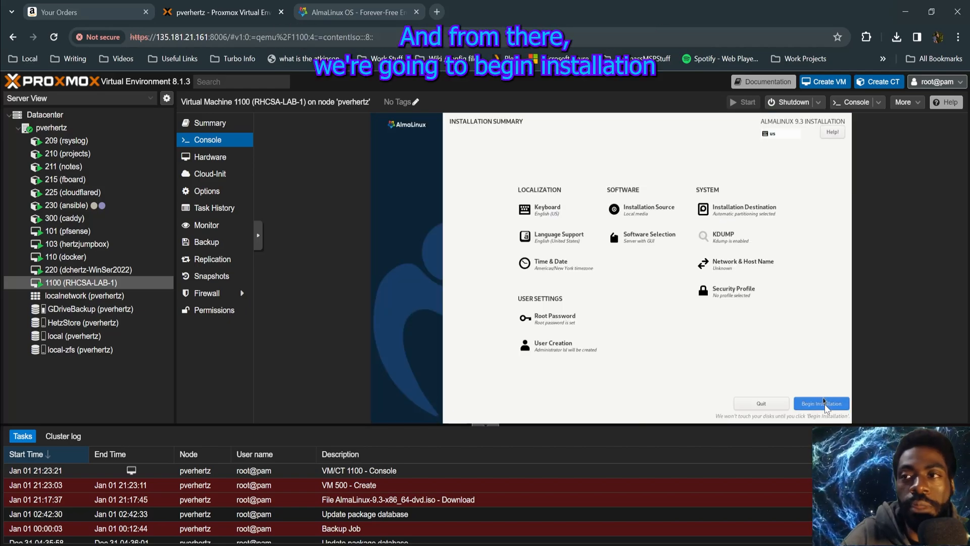
left_click(824, 404)
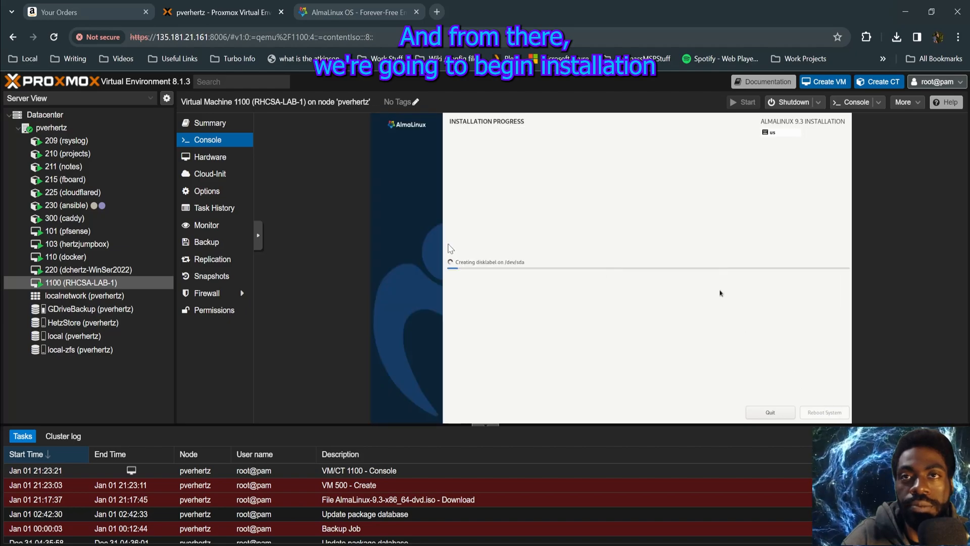